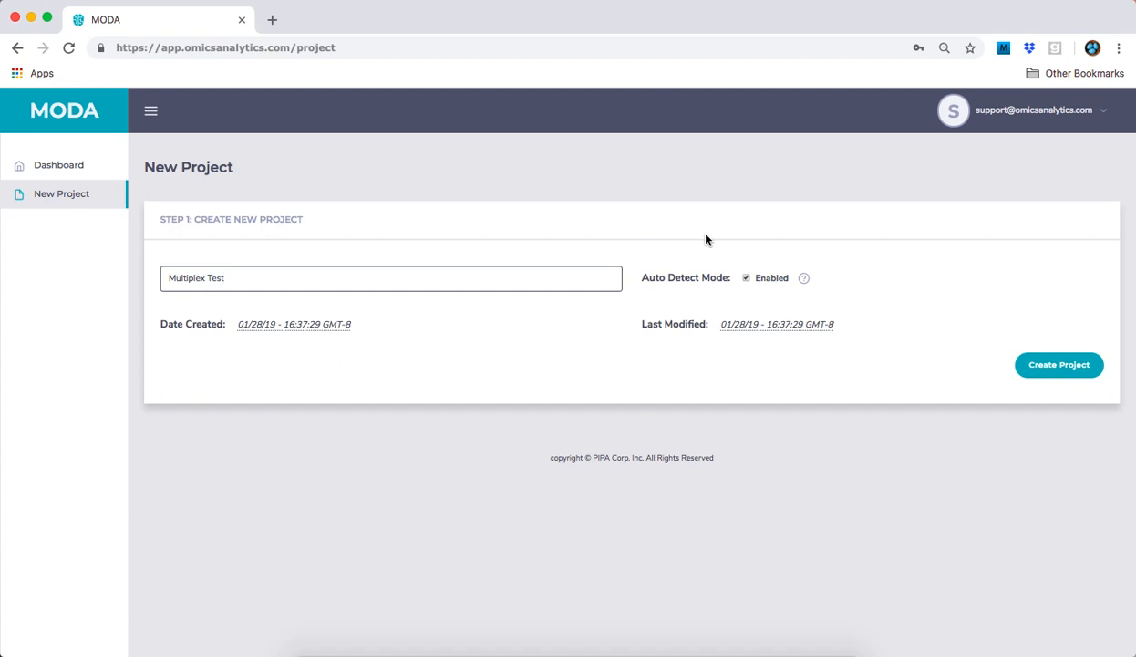
Create the project Multiplex Test with Auto Detect Mode disabled, Stranded set to No and organism E. coli K-12 MG1655
{"action": "key", "text": "Return"}
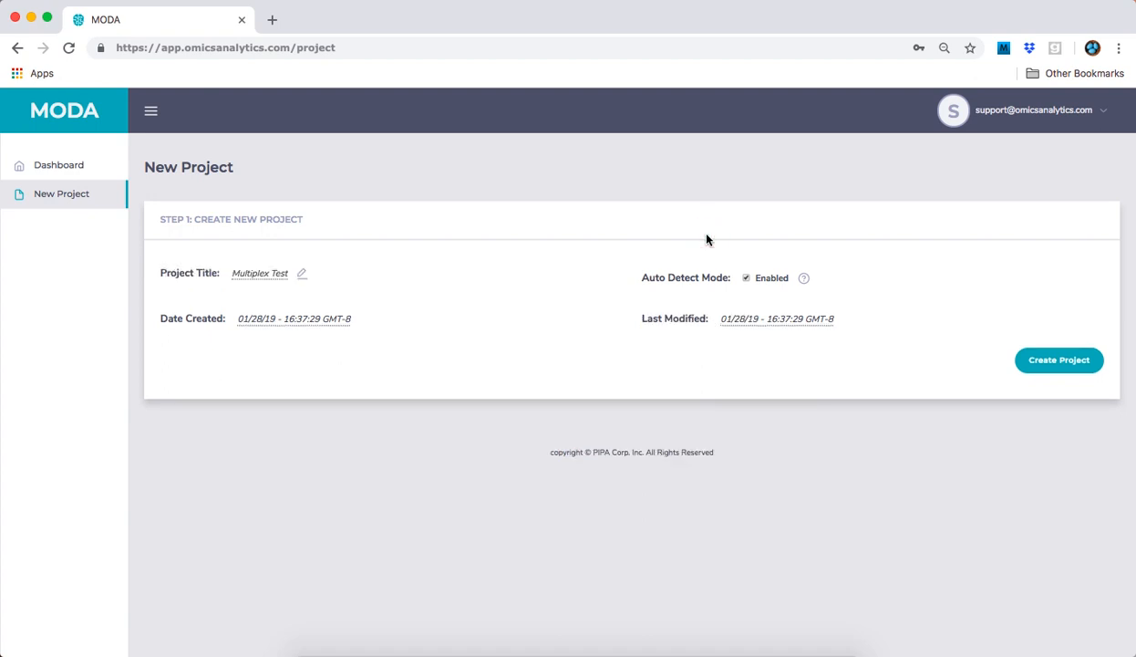
{"action": "left_click", "coordinate": [746, 278]}
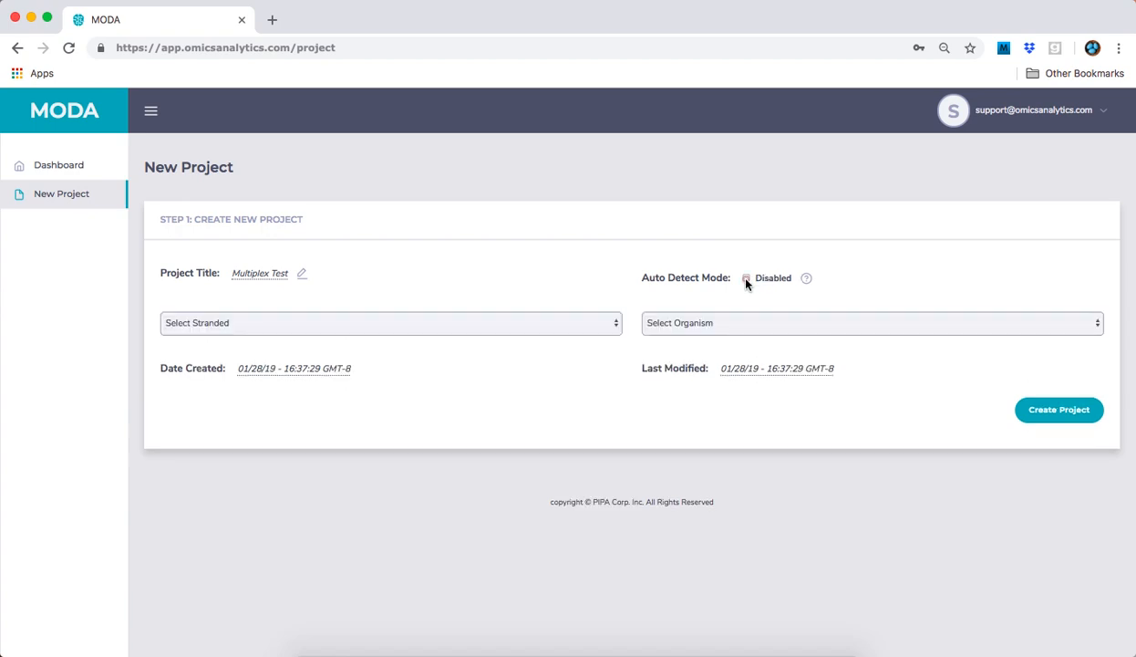
{"action": "left_click", "coordinate": [527, 329]}
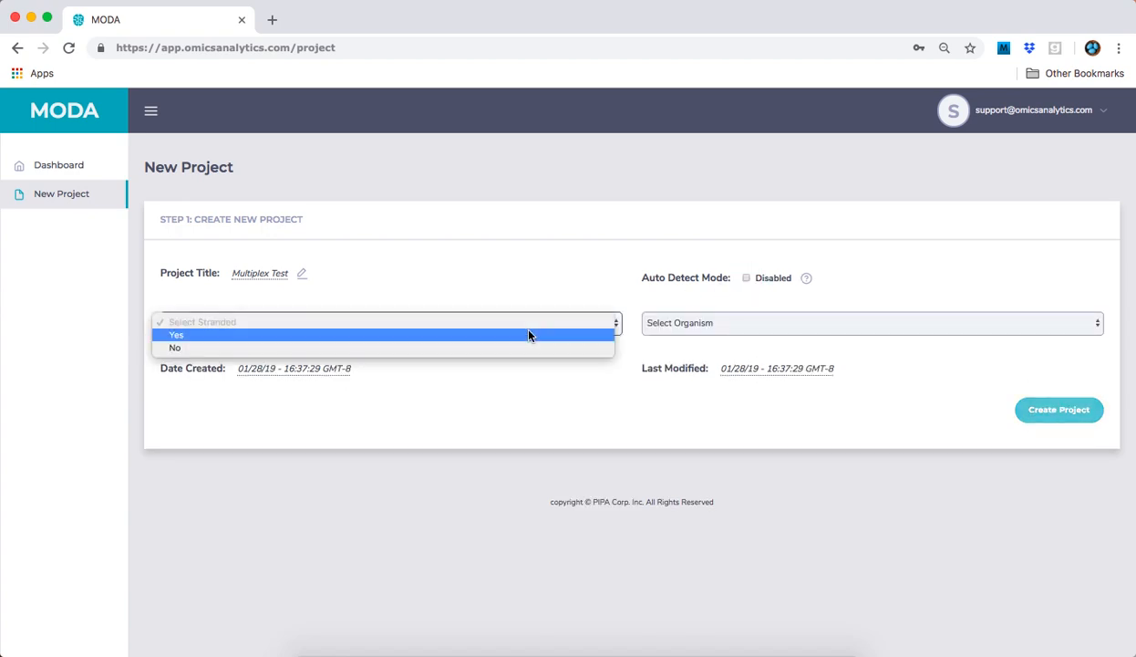
{"action": "left_click", "coordinate": [454, 348]}
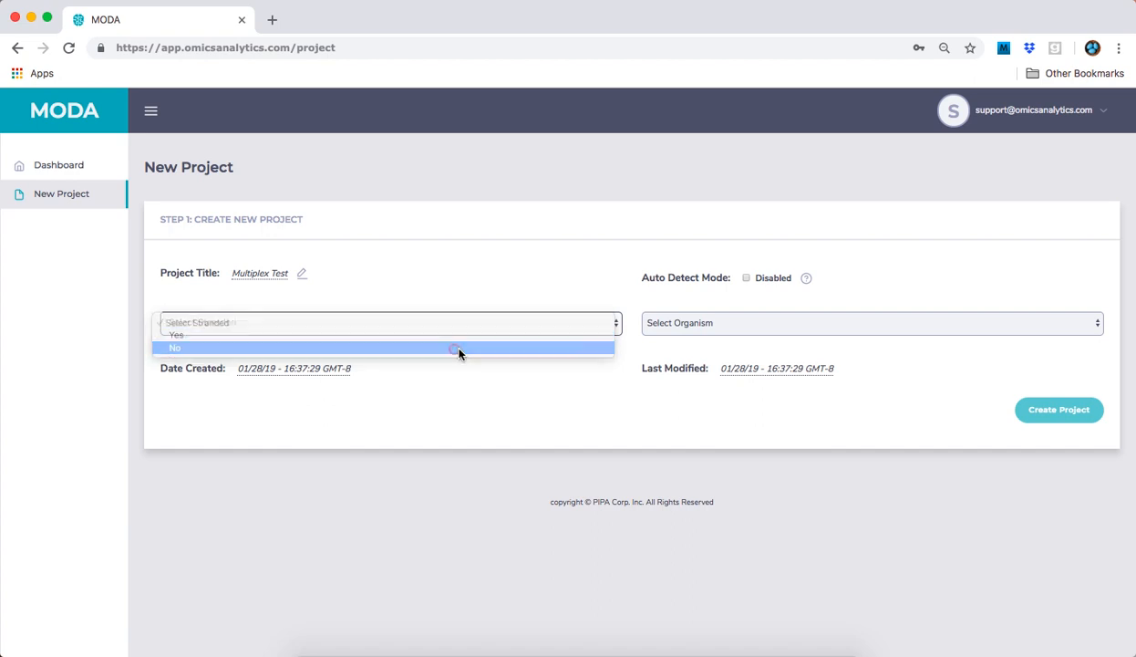
{"action": "left_click", "coordinate": [680, 322]}
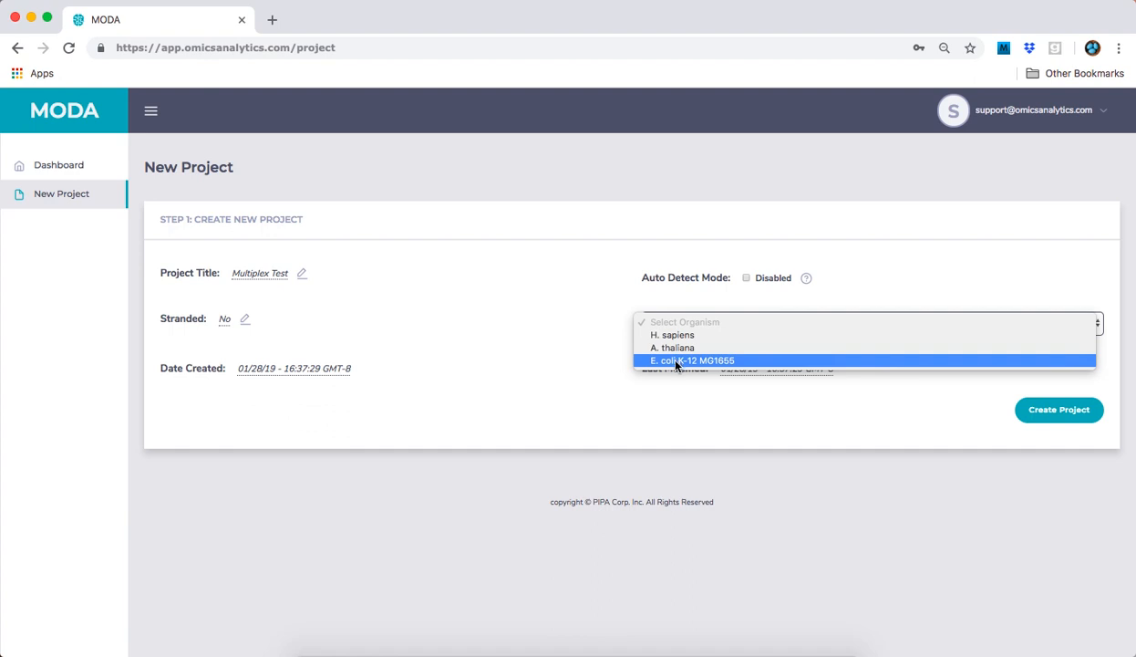
{"action": "left_click", "coordinate": [676, 362]}
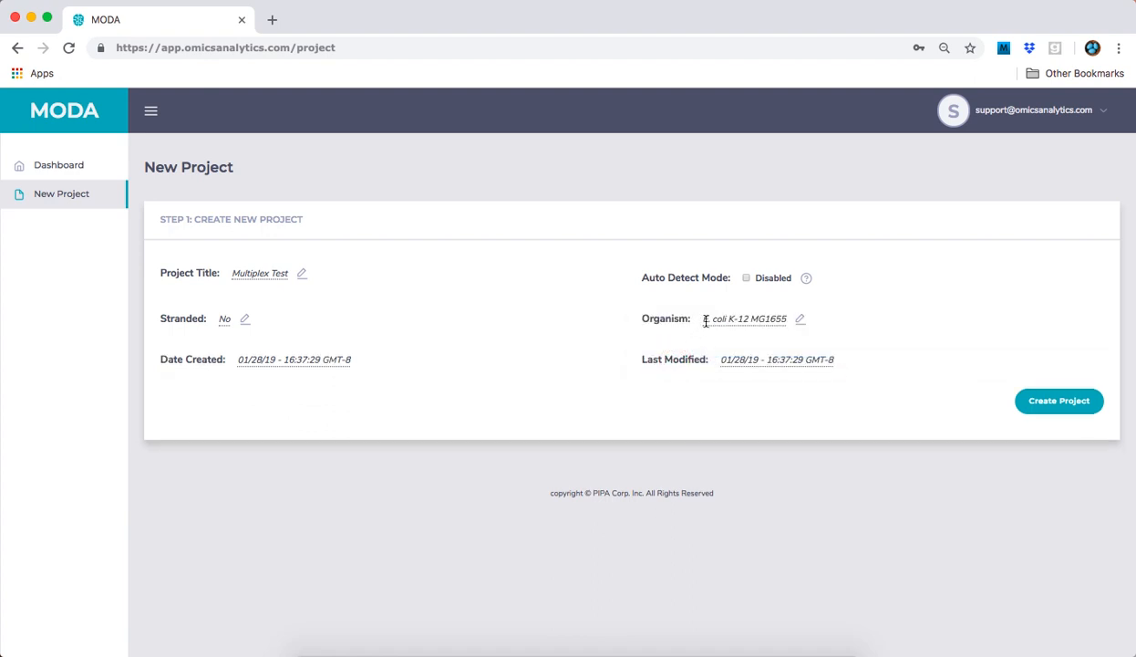
{"action": "left_click", "coordinate": [1049, 408]}
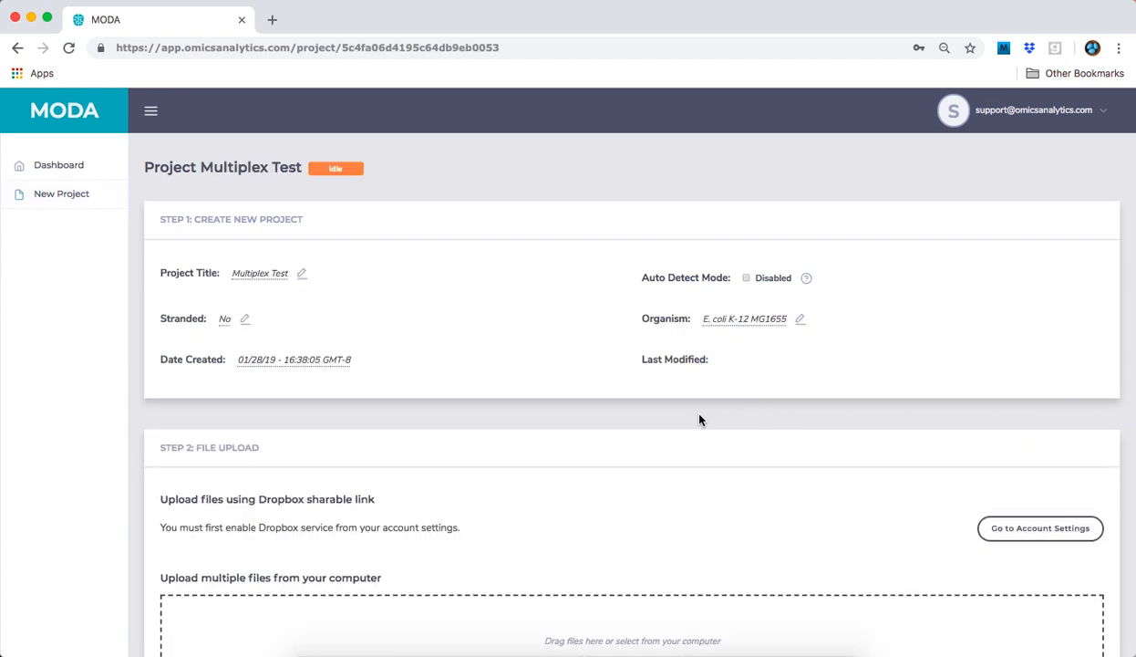
Upload multiplex.txt, multiplexR1.fastq and multiplexR2.fastq together from the computer's Tutorial/Multiplex folder
{"action": "scroll", "coordinate": [699, 420], "scroll_direction": "down", "scroll_amount": 3}
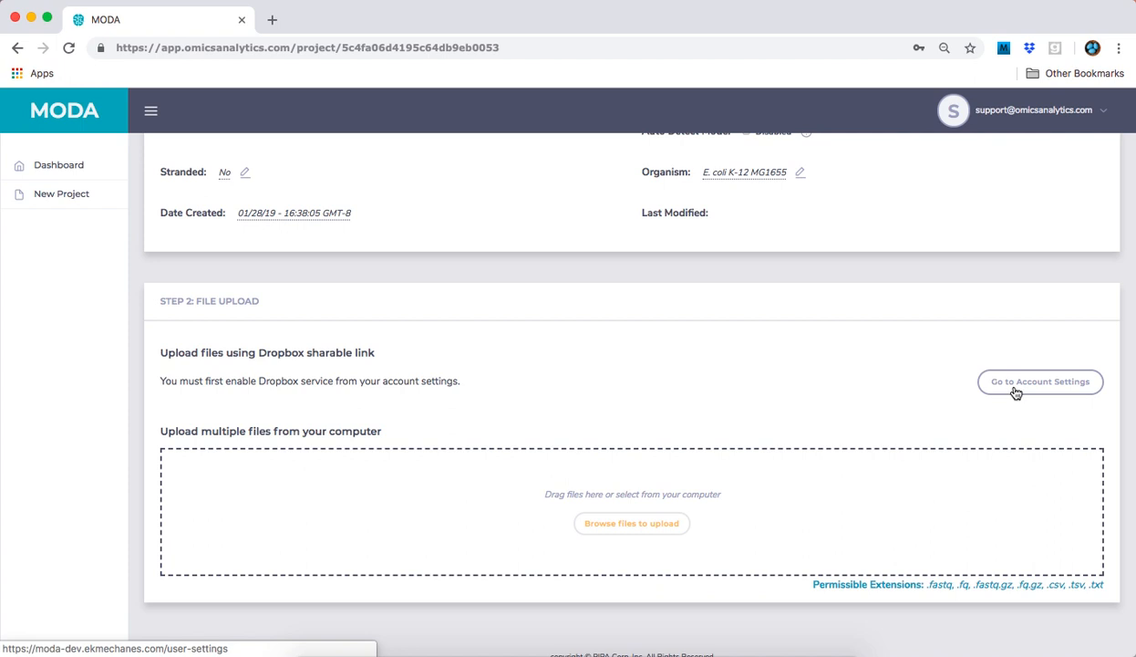
{"action": "left_click", "coordinate": [615, 527]}
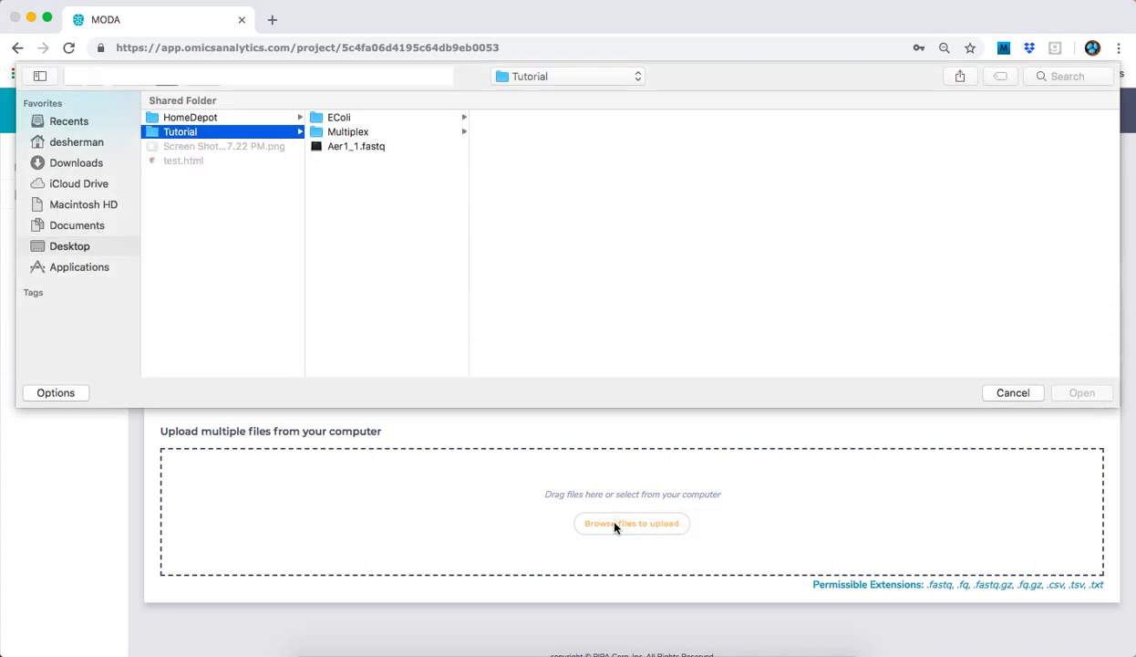
{"action": "left_click", "coordinate": [424, 132]}
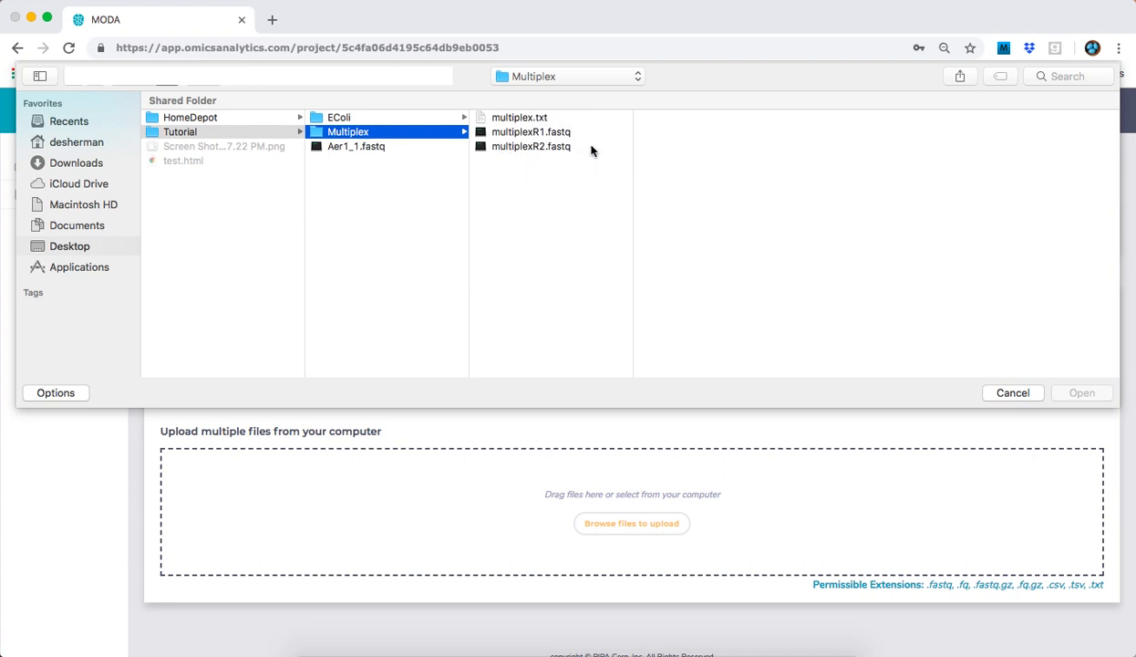
{"action": "left_click", "coordinate": [541, 133]}
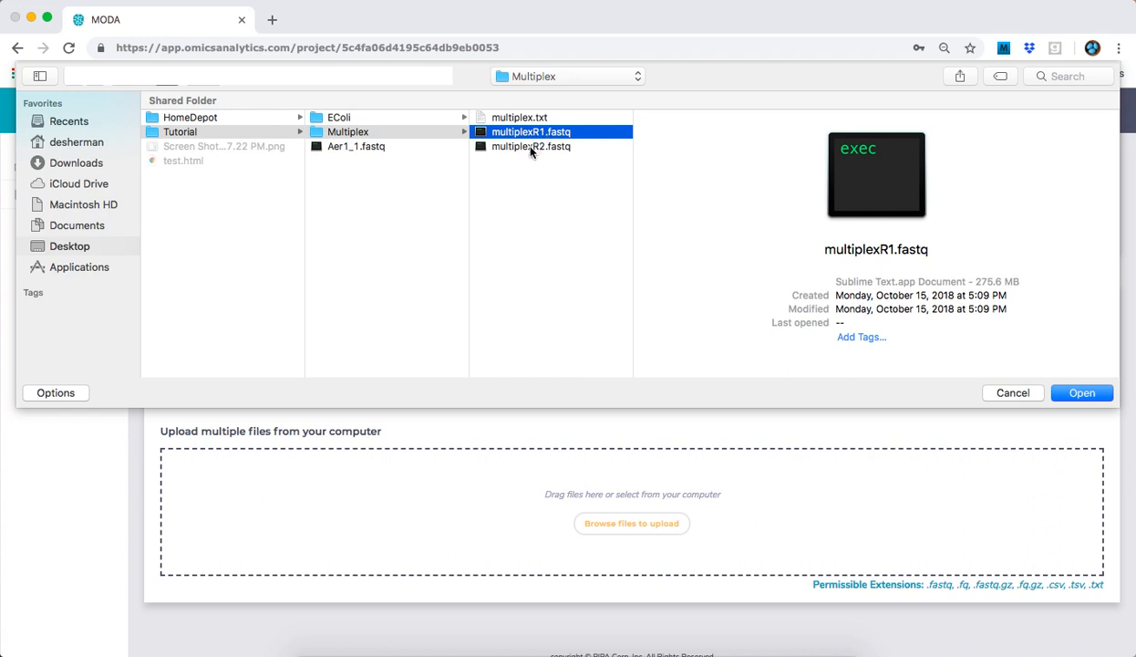
{"action": "left_click", "coordinate": [529, 149]}
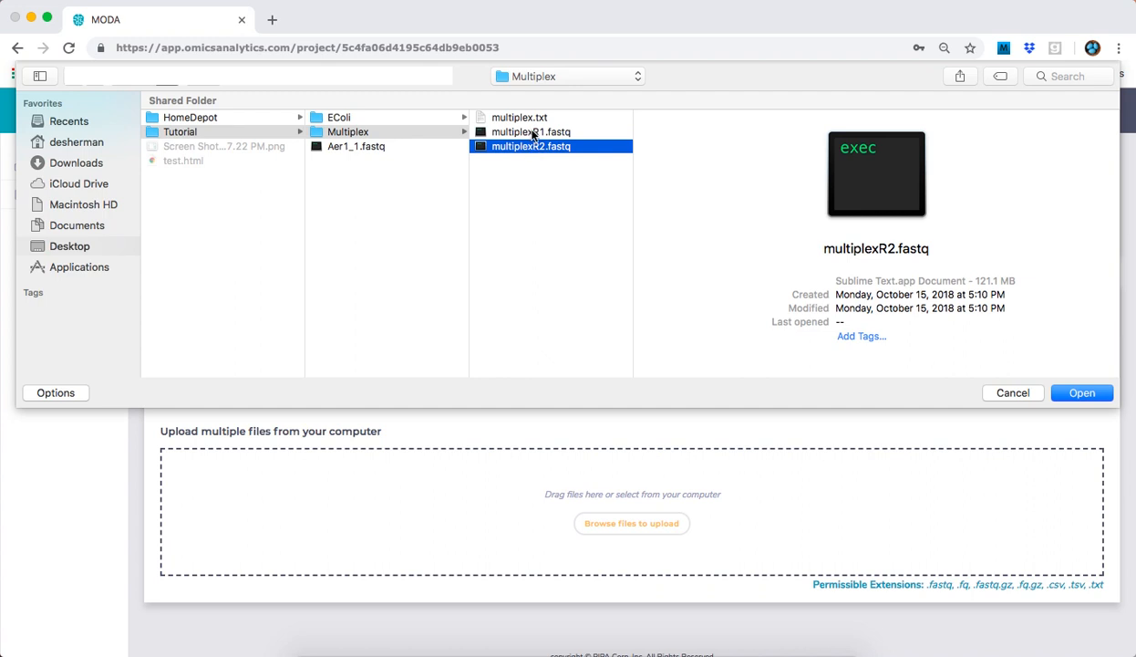
{"action": "left_click", "coordinate": [524, 118]}
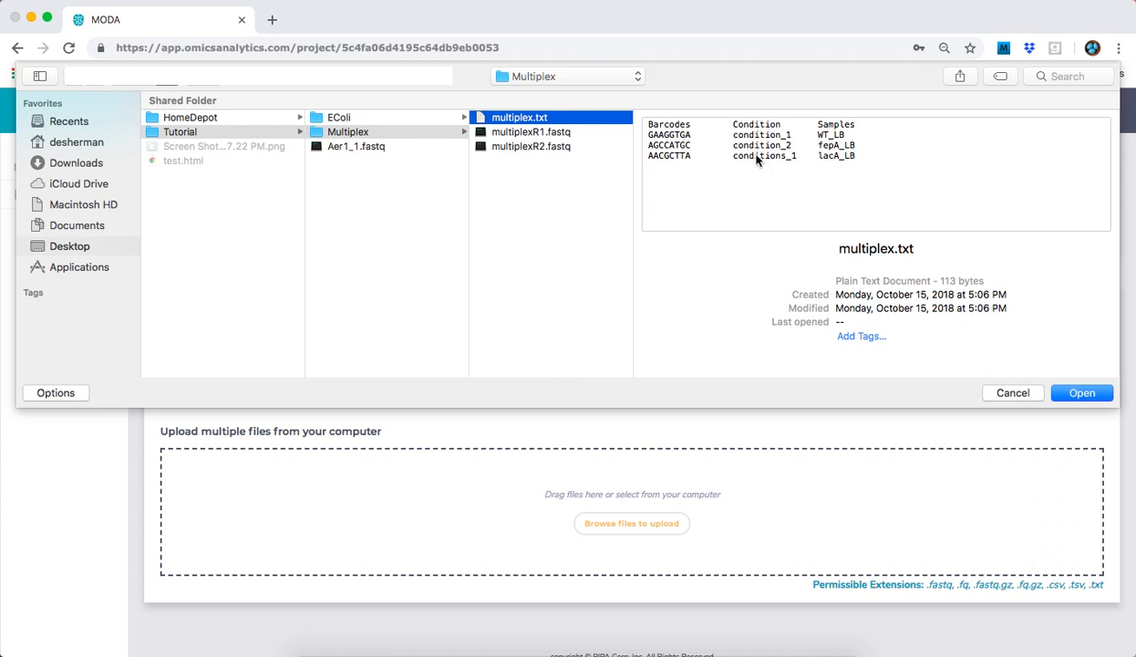
{"action": "left_click", "coordinate": [513, 146], "text": "shift"}
{"action": "left_click", "coordinate": [1080, 392]}
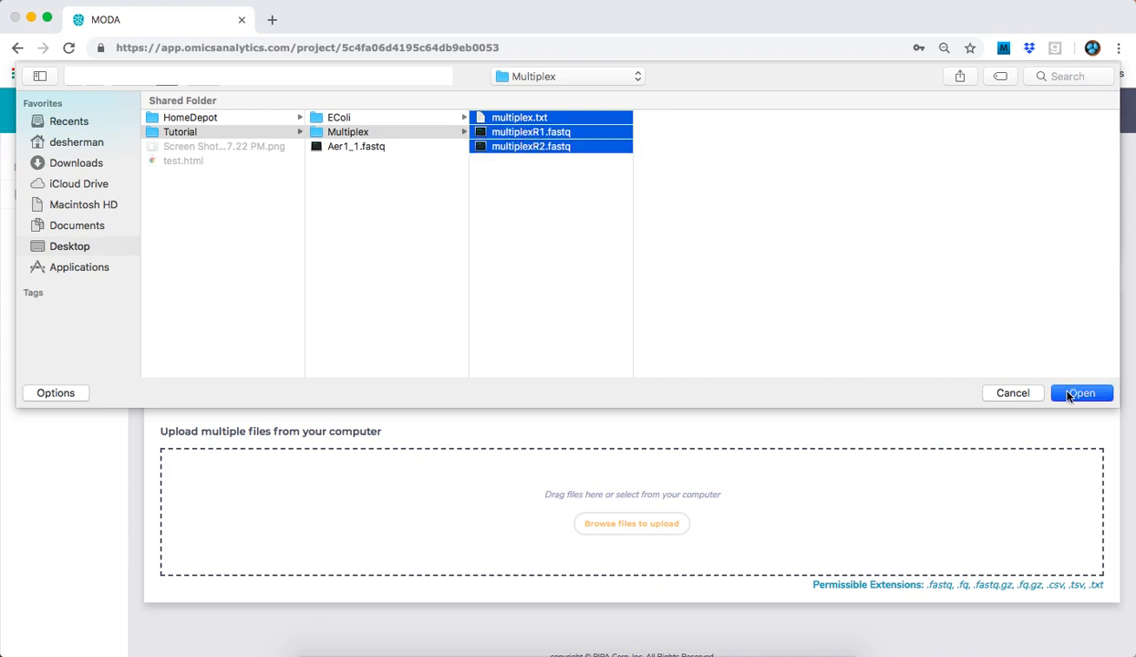
Change the content type of multiplexR2.fastq to index fastq in the file information table and save the row
{"action": "scroll", "coordinate": [693, 338], "scroll_direction": "down", "scroll_amount": 3}
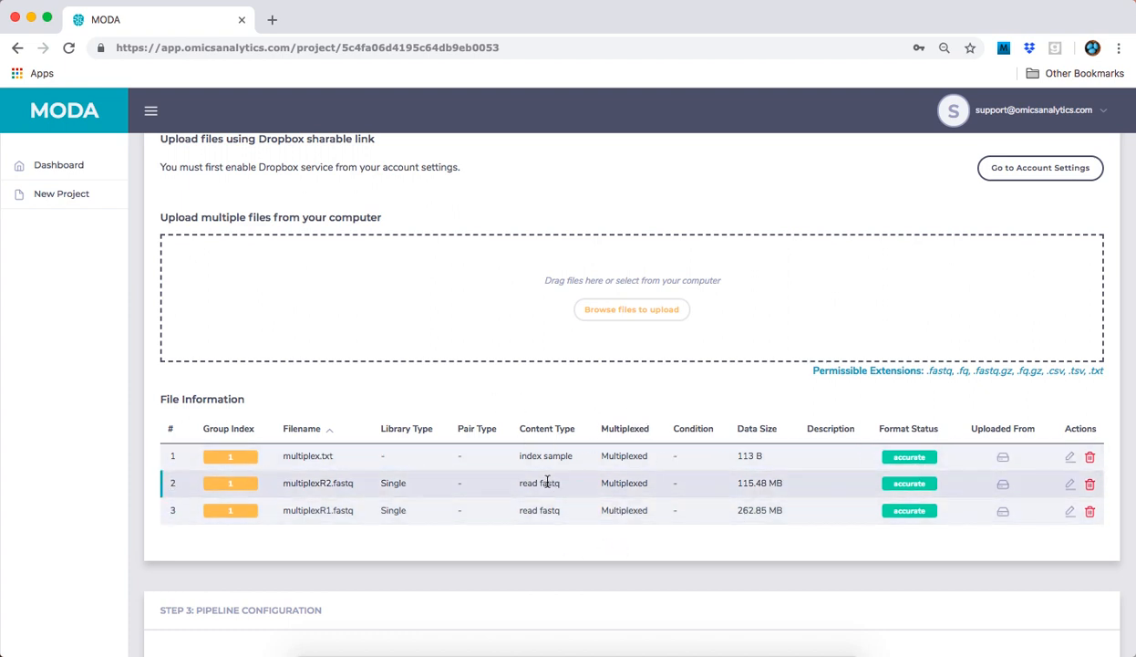
{"action": "left_click", "coordinate": [1070, 484]}
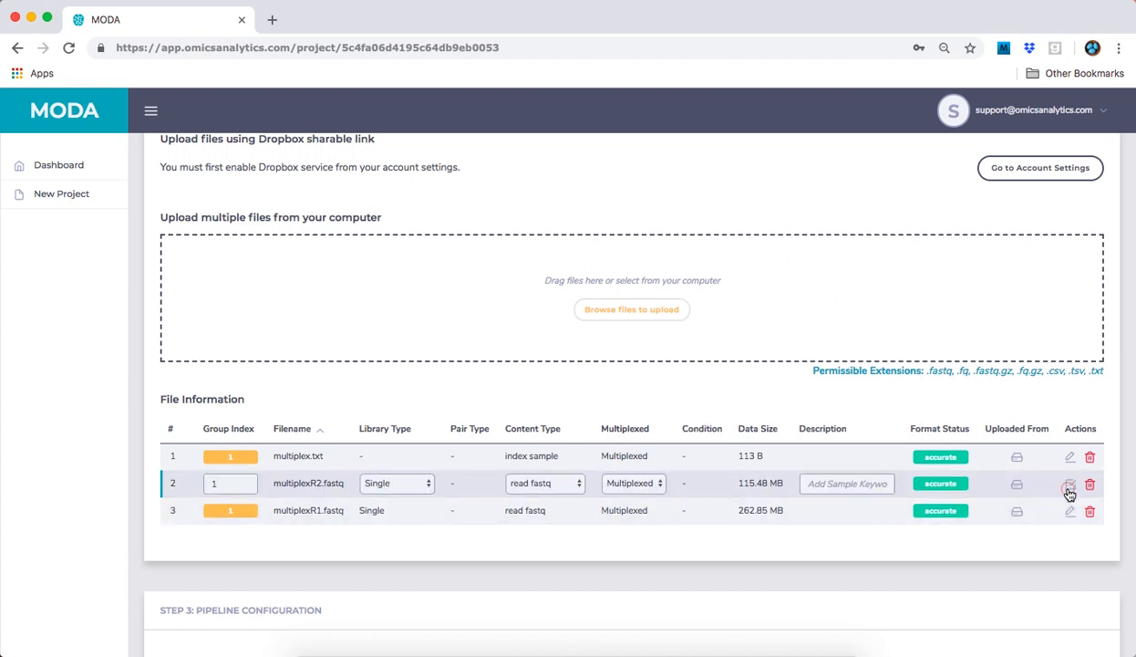
{"action": "left_click", "coordinate": [553, 484]}
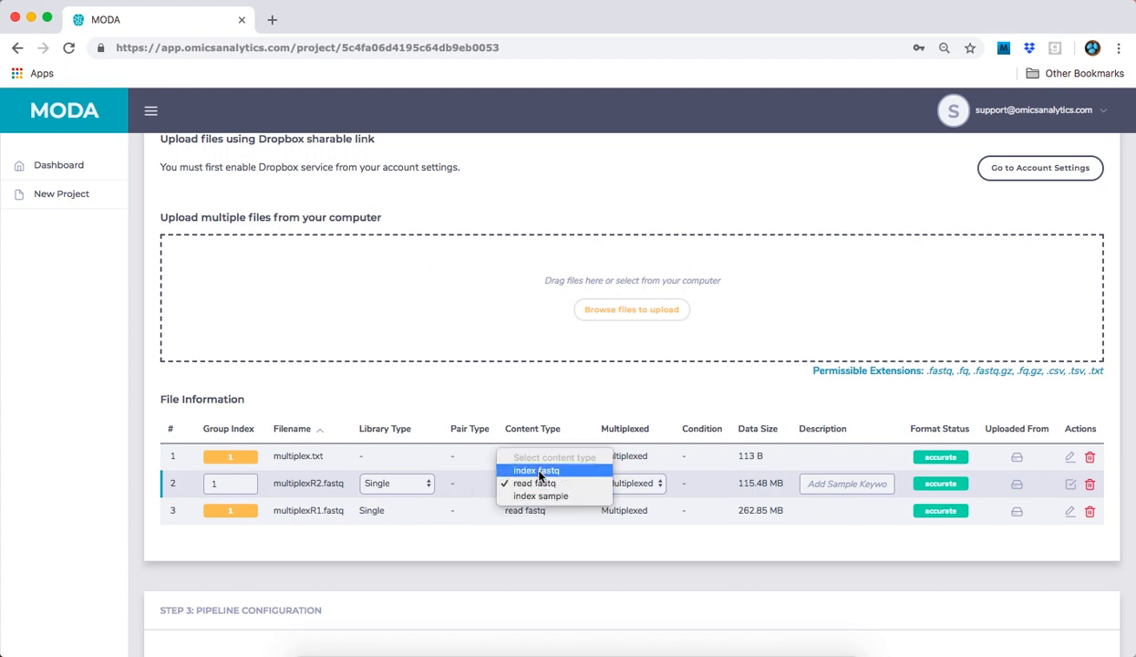
{"action": "left_click", "coordinate": [538, 471]}
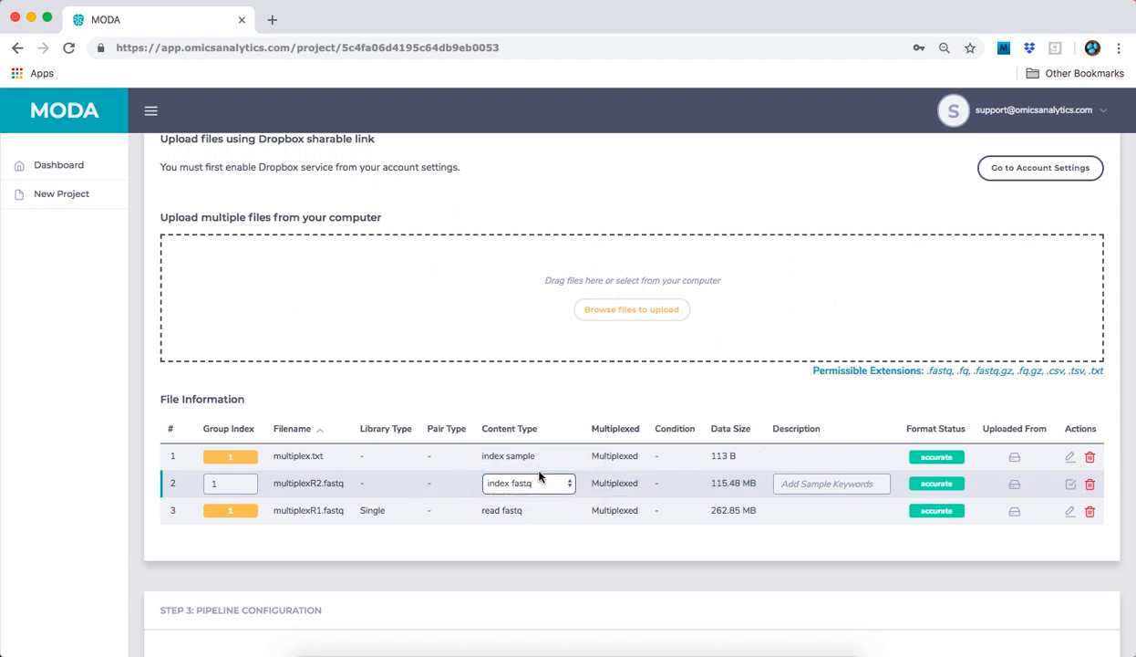
{"action": "left_click", "coordinate": [1072, 488]}
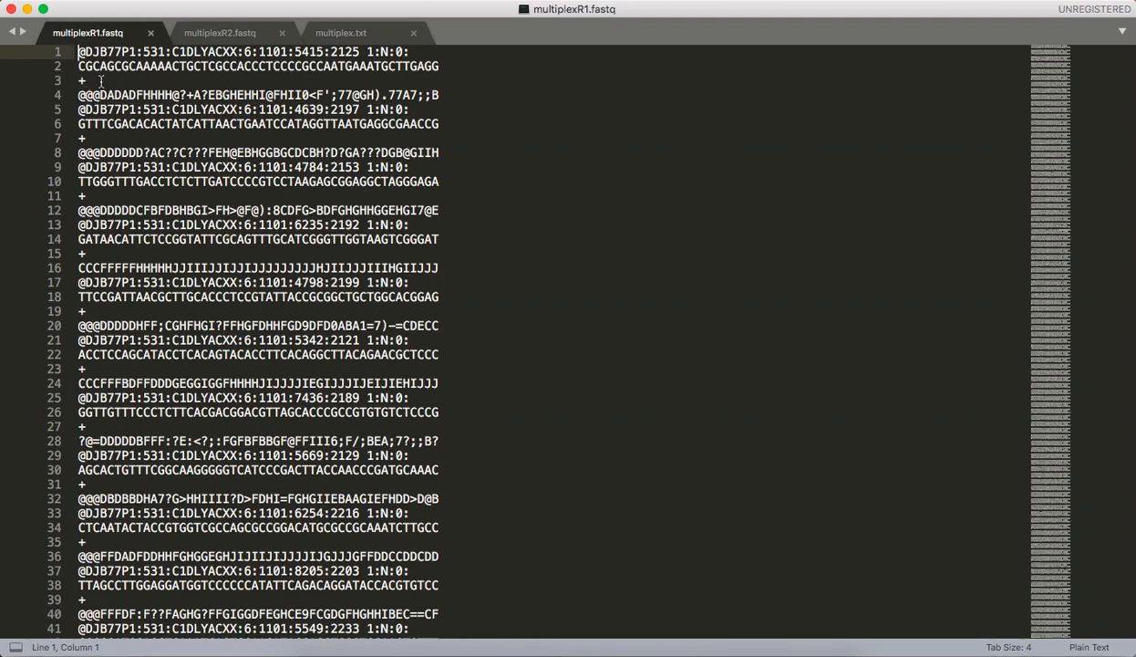
Switch to Sublime Text and examine the barcode sequence on the second line of multiplexR2.fastq
{"action": "left_click_drag", "start_coordinate": [78, 66], "coordinate": [136, 66]}
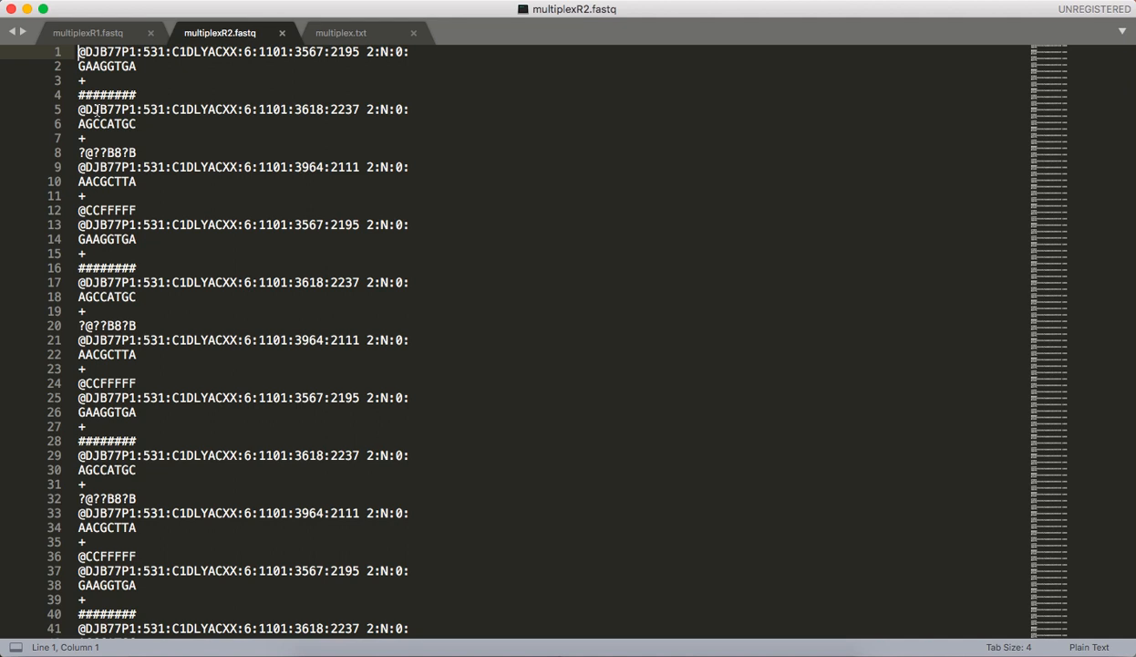
{"action": "left_click", "coordinate": [137, 67]}
{"action": "double_click", "coordinate": [112, 67]}
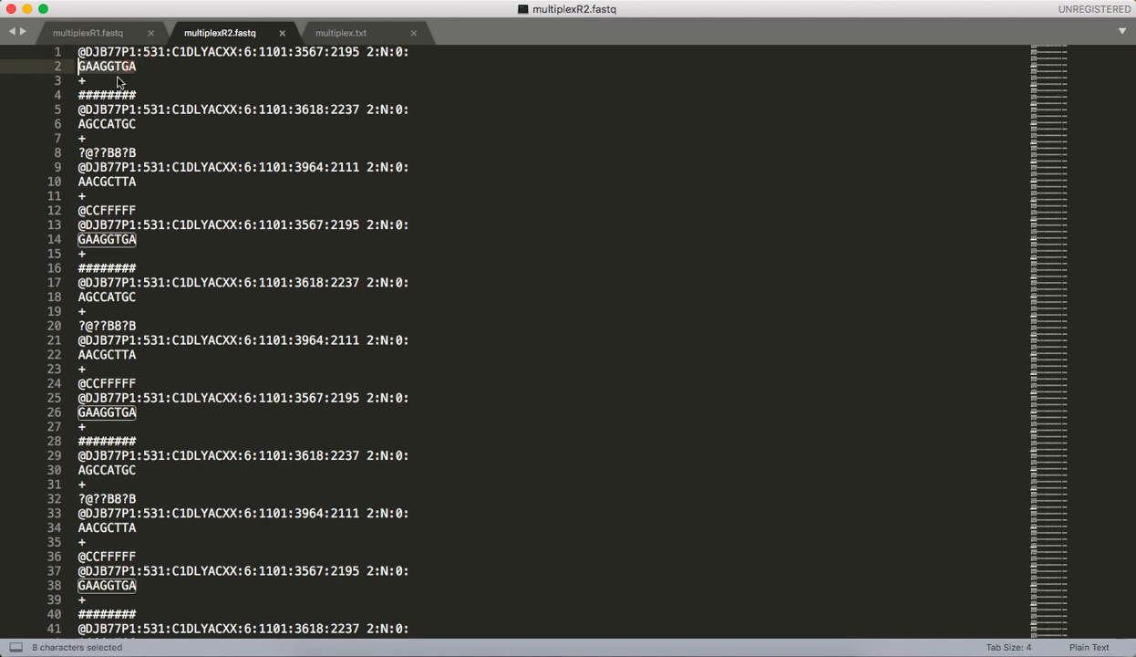
{"action": "left_click", "coordinate": [136, 84]}
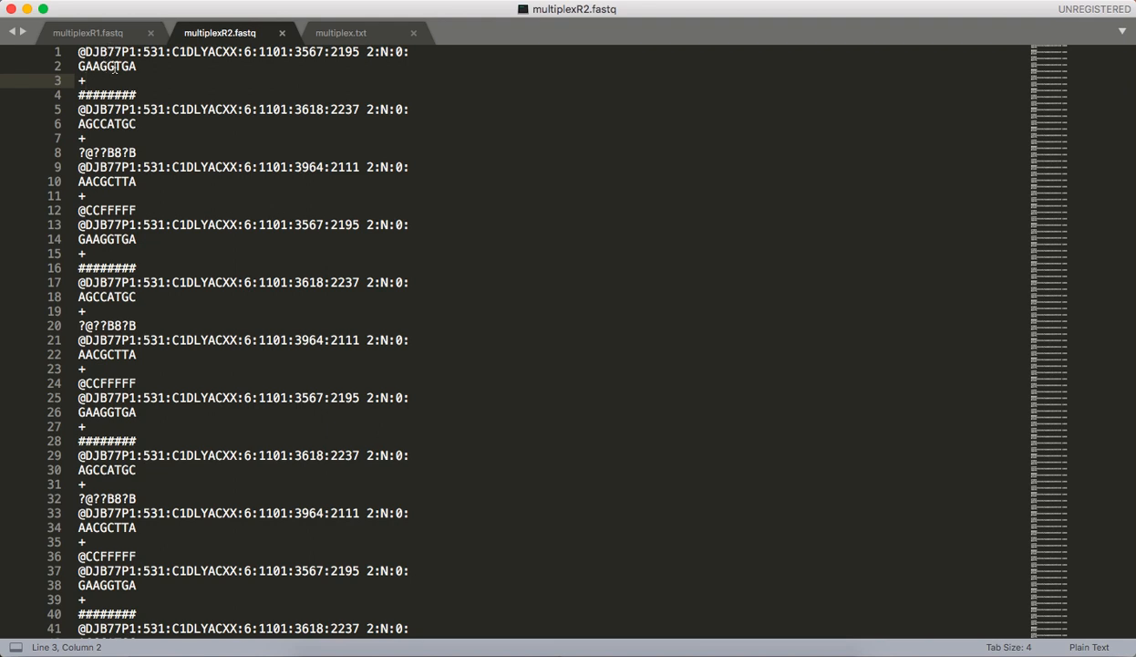
{"action": "left_click_drag", "start_coordinate": [142, 66], "coordinate": [71, 66]}
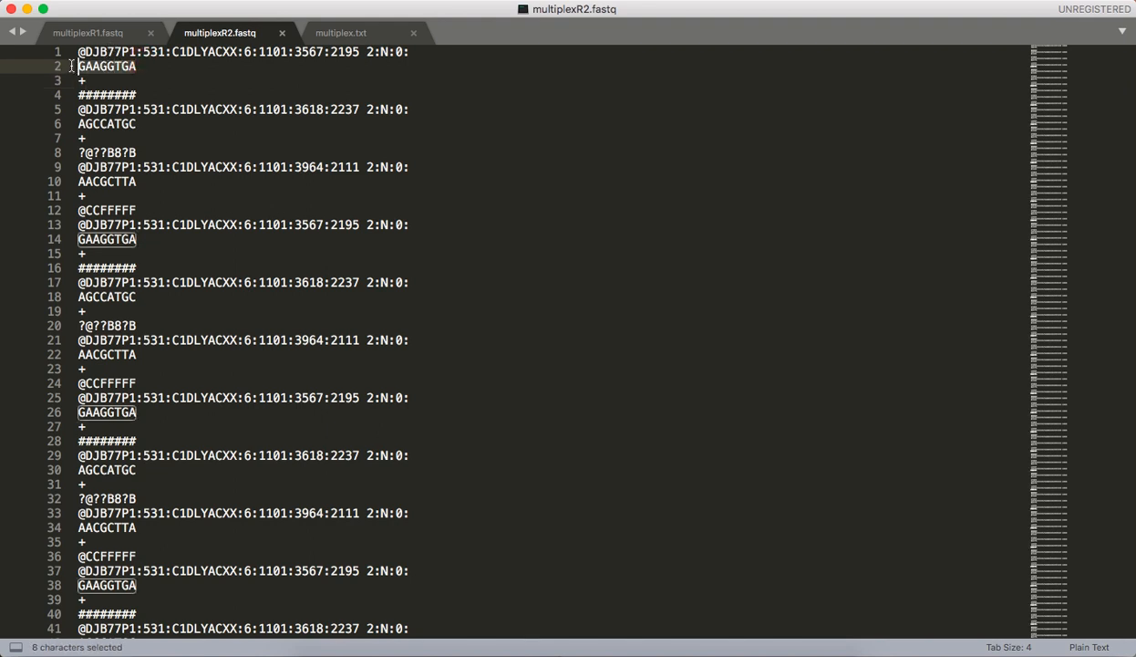
{"action": "left_click", "coordinate": [122, 81]}
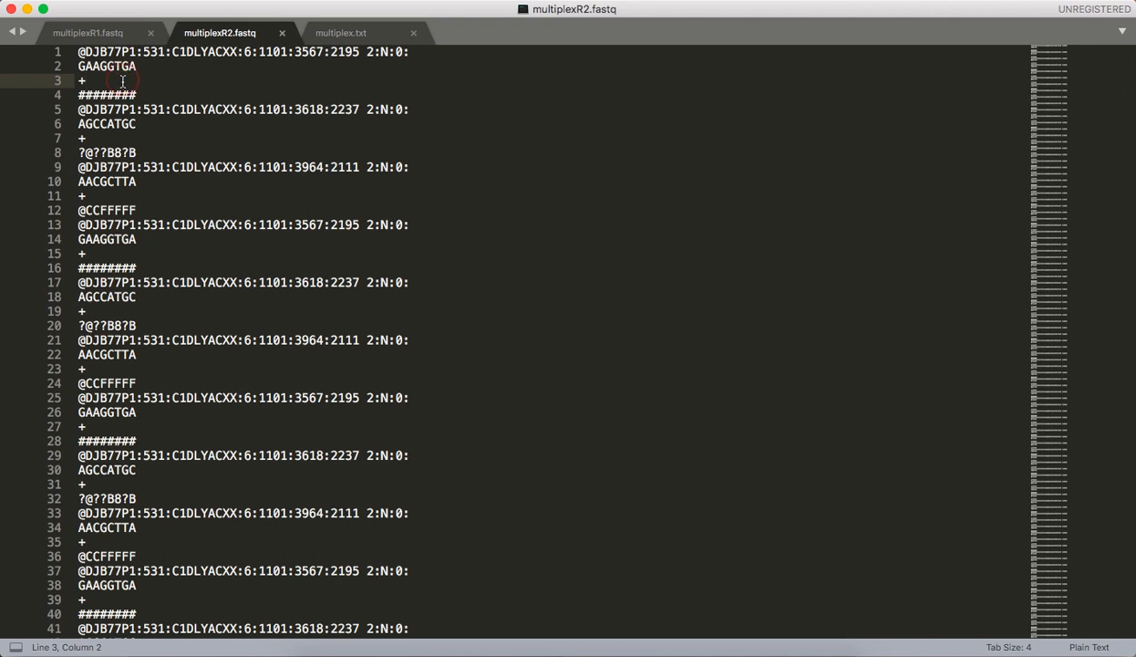
Examine the column headers, first barcode and matching sample name in multiplex.txt
{"action": "left_click", "coordinate": [365, 43]}
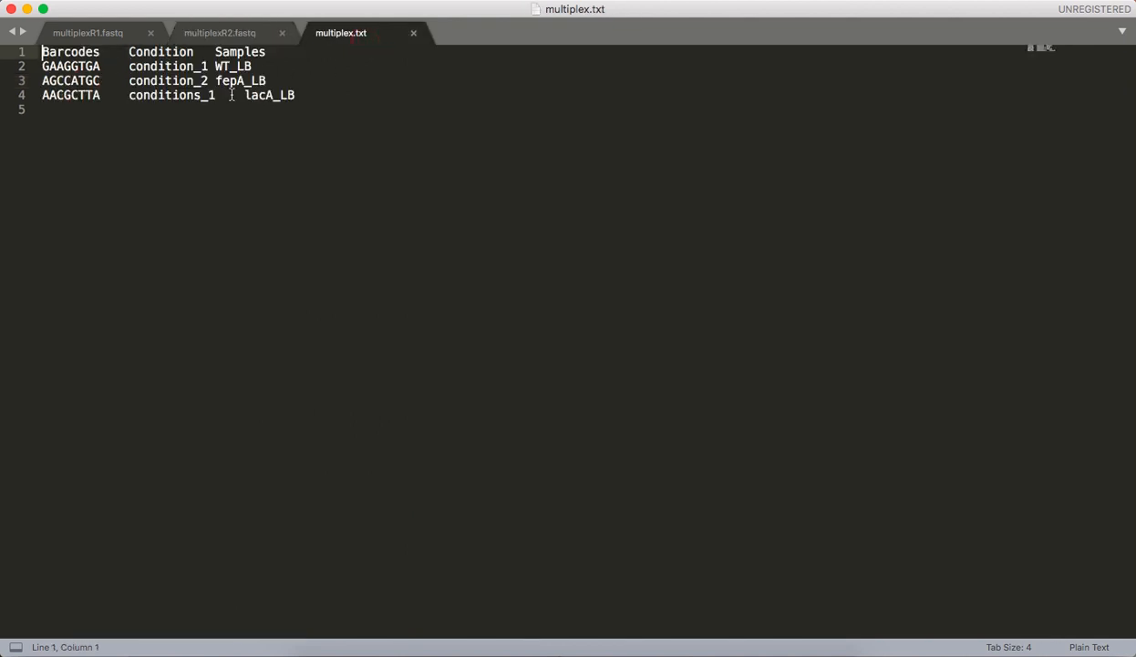
{"action": "left_click", "coordinate": [57, 68]}
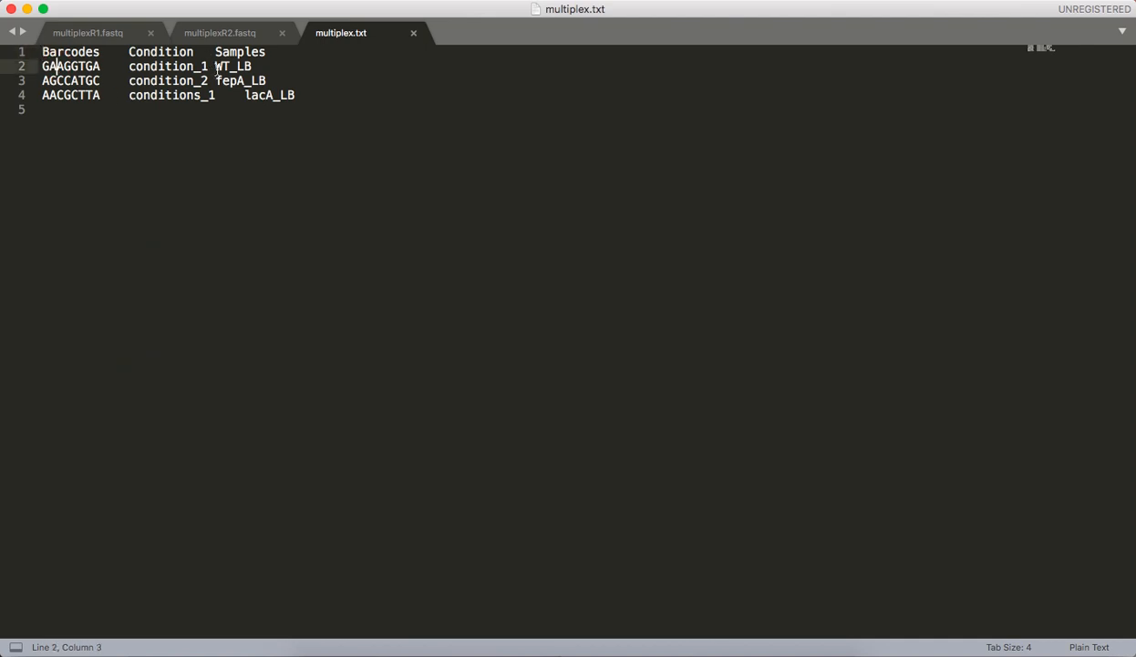
{"action": "left_click_drag", "start_coordinate": [214, 66], "coordinate": [262, 62]}
{"action": "left_click", "coordinate": [263, 62]}
{"action": "left_click_drag", "start_coordinate": [42, 52], "coordinate": [85, 51]}
{"action": "left_click", "coordinate": [59, 55]}
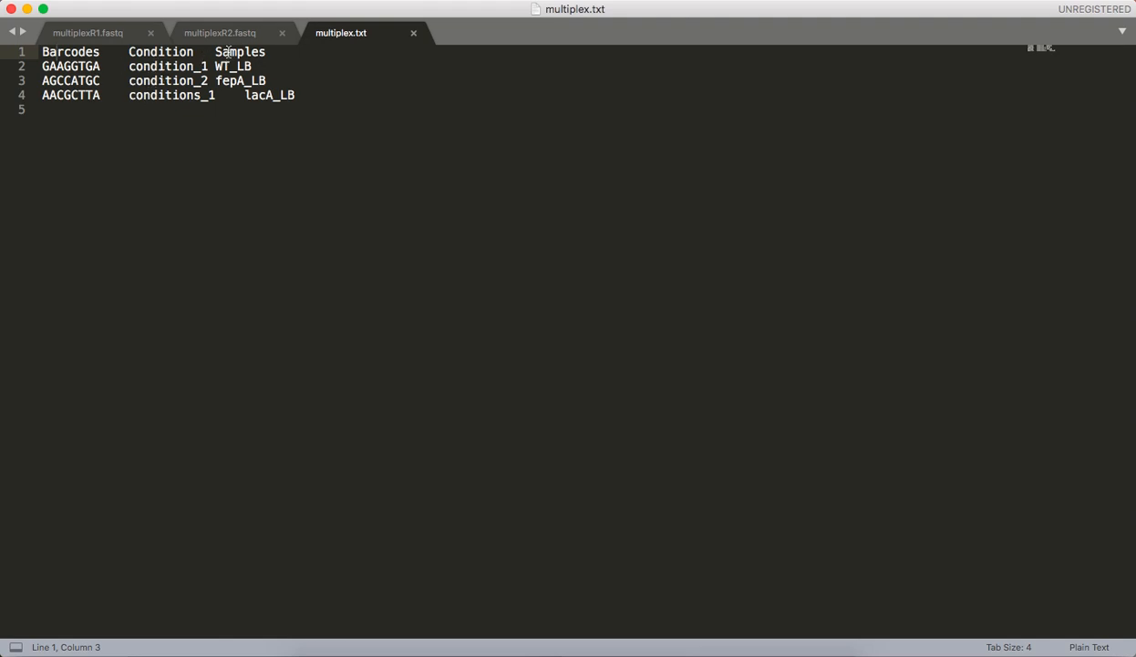
Change the Condition column header in multiplex.txt to lowercase condition
{"action": "left_click", "coordinate": [128, 52]}
{"action": "key", "text": "shift+Right"}
{"action": "type", "text": "c"}
{"action": "left_click", "coordinate": [166, 108]}
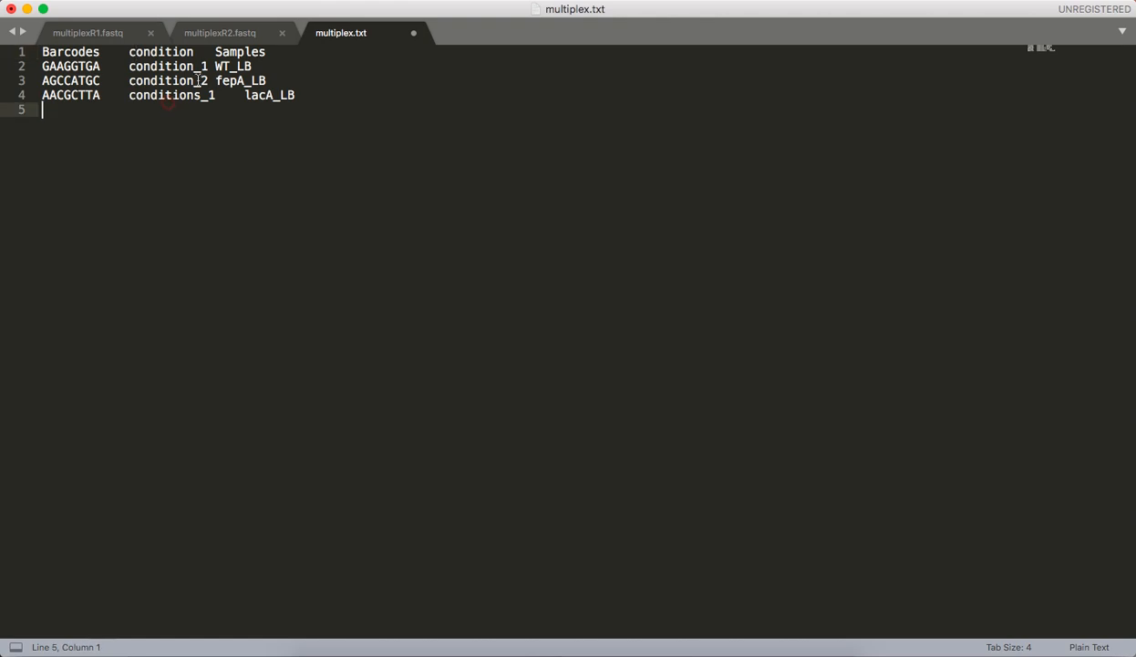
Replace the Barcodes header with index and remove the final s from the Samples header in multiplex.txt
{"action": "double_click", "coordinate": [64, 53]}
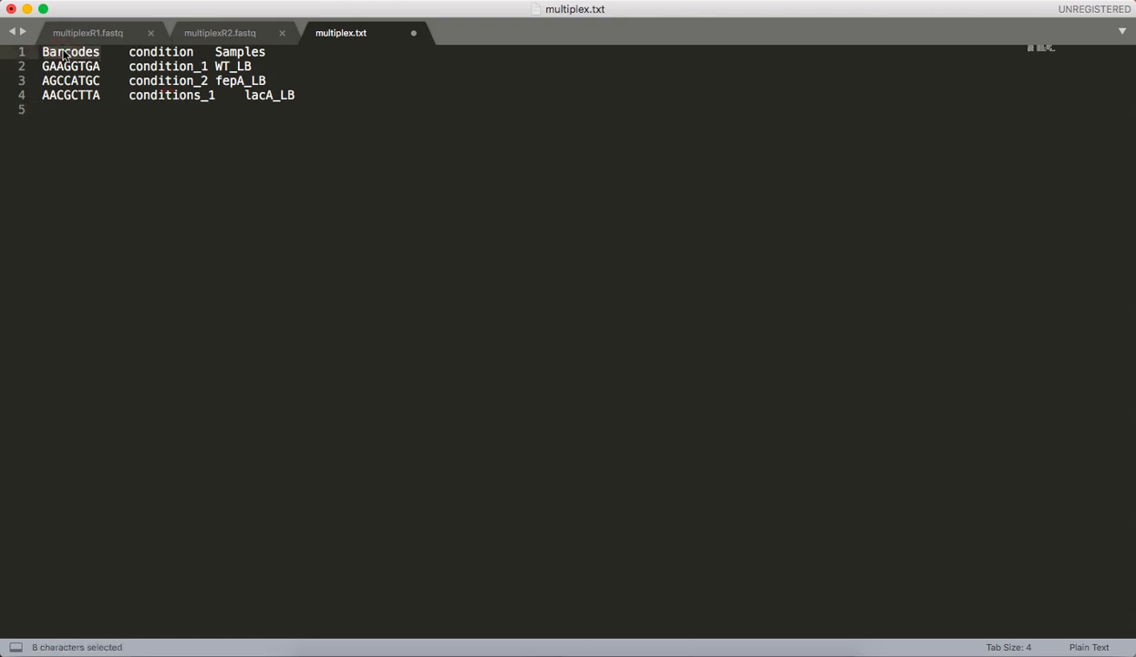
{"action": "type", "text": "index"}
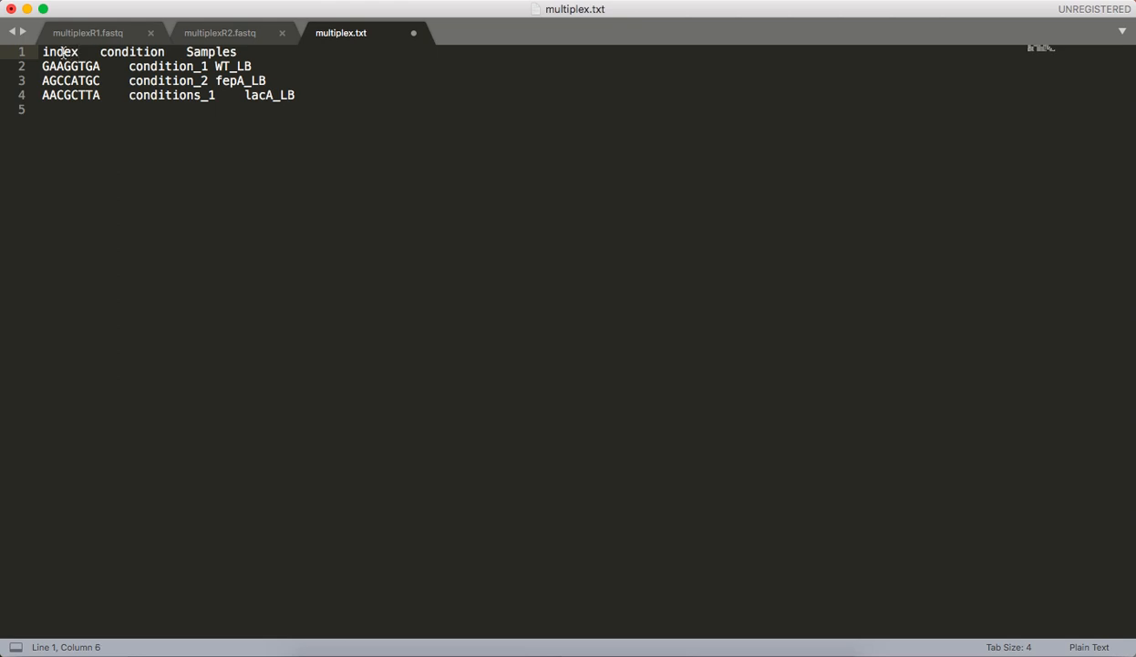
{"action": "key", "text": "super+Right"}
{"action": "key", "text": "shift+Left"}
{"action": "key", "text": "BackSpace"}
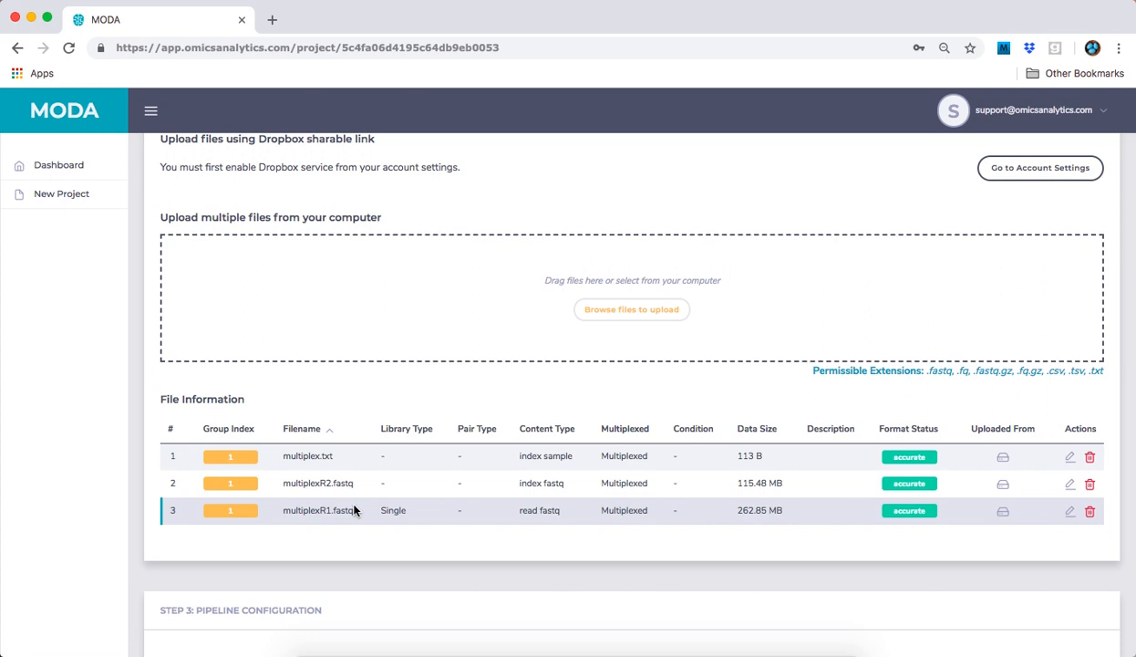
Switch back to MODA, enable the GO, t-SNE, Cluster, PCA and DEG algorithms, and choose condition_2 as the wild-type condition
{"action": "scroll", "coordinate": [458, 504], "scroll_direction": "down", "scroll_amount": 2}
{"action": "scroll", "coordinate": [459, 507], "scroll_direction": "down", "scroll_amount": 2}
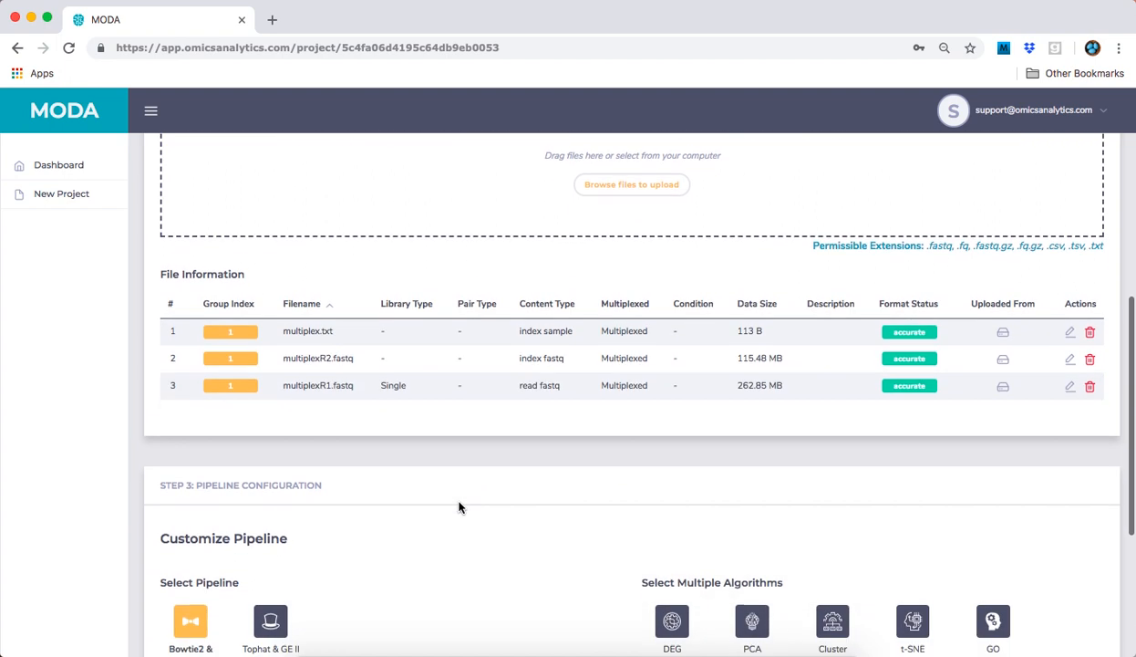
{"action": "scroll", "coordinate": [459, 507], "scroll_direction": "down", "scroll_amount": 3}
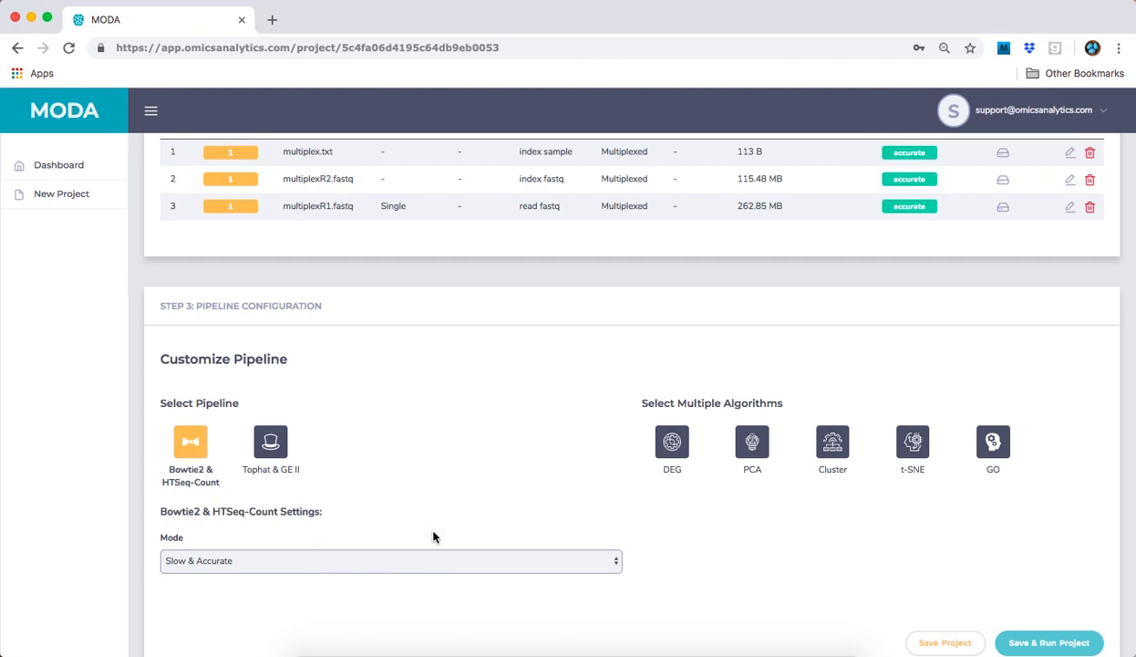
{"action": "left_click", "coordinate": [994, 444]}
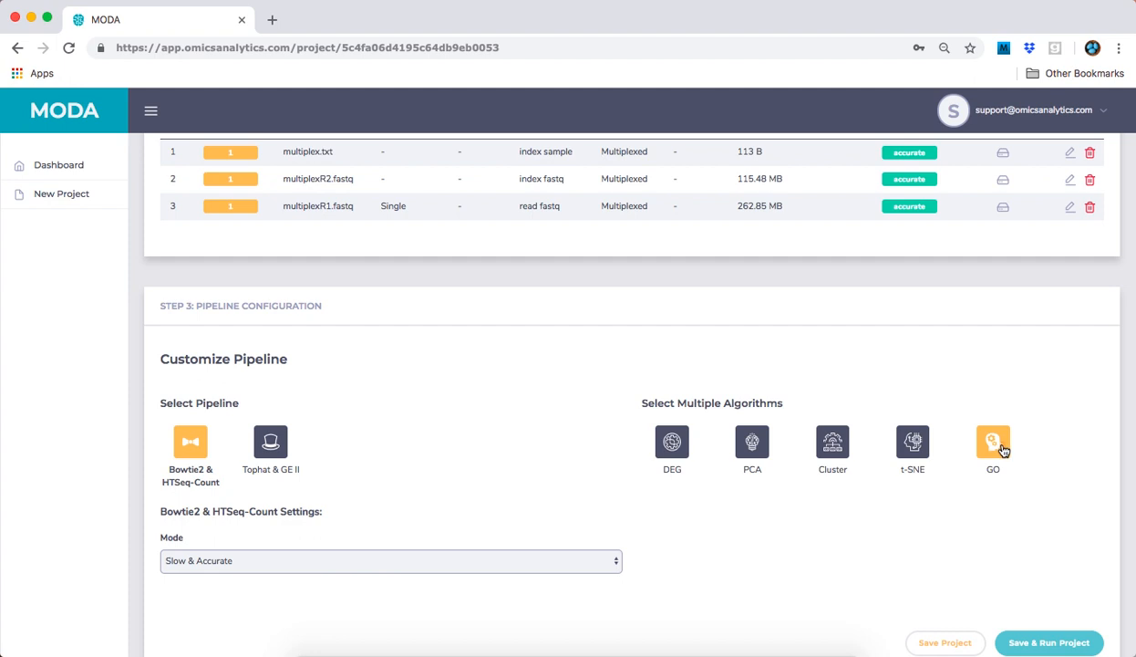
{"action": "left_click", "coordinate": [913, 445]}
{"action": "left_click", "coordinate": [834, 438]}
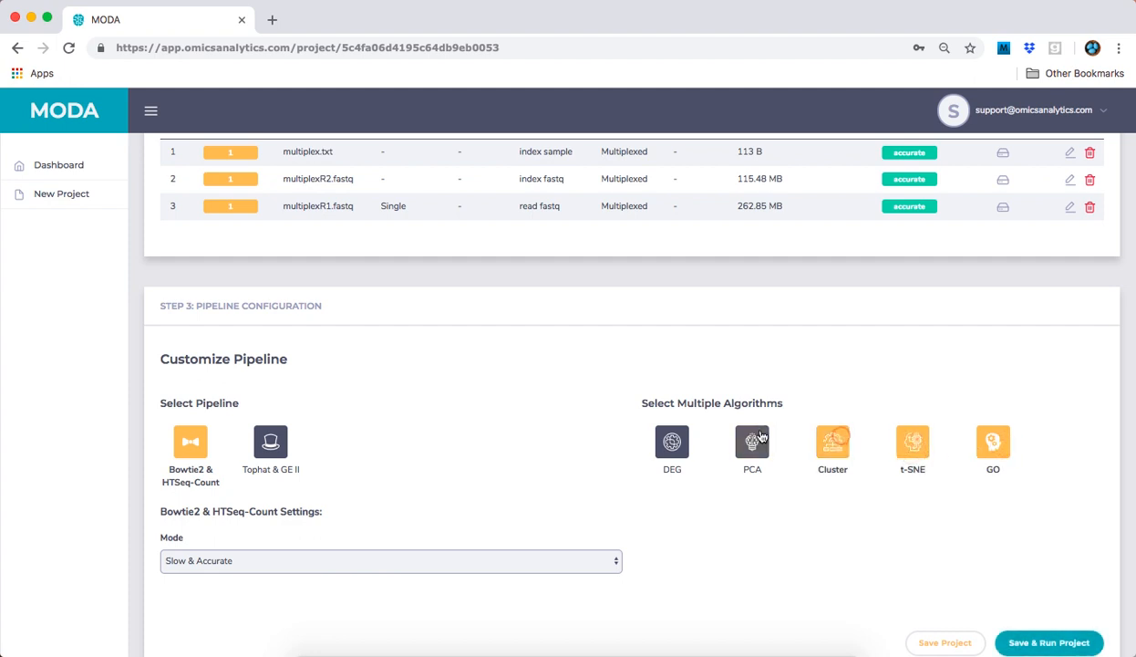
{"action": "left_click", "coordinate": [754, 440]}
{"action": "left_click", "coordinate": [672, 441]}
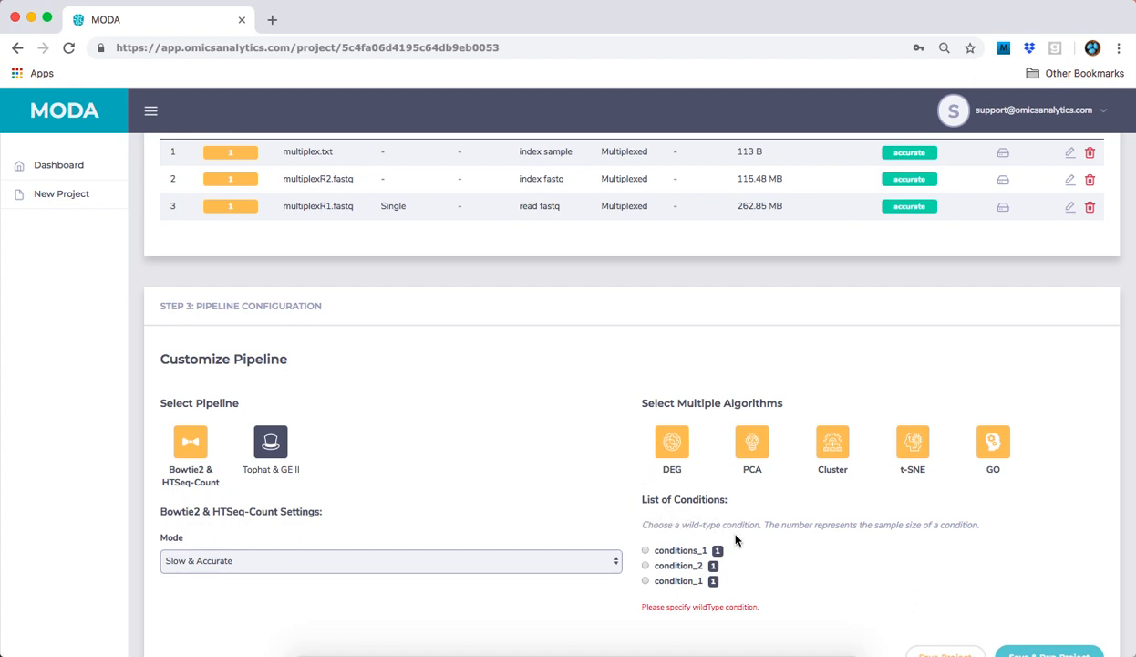
{"action": "left_click", "coordinate": [646, 566]}
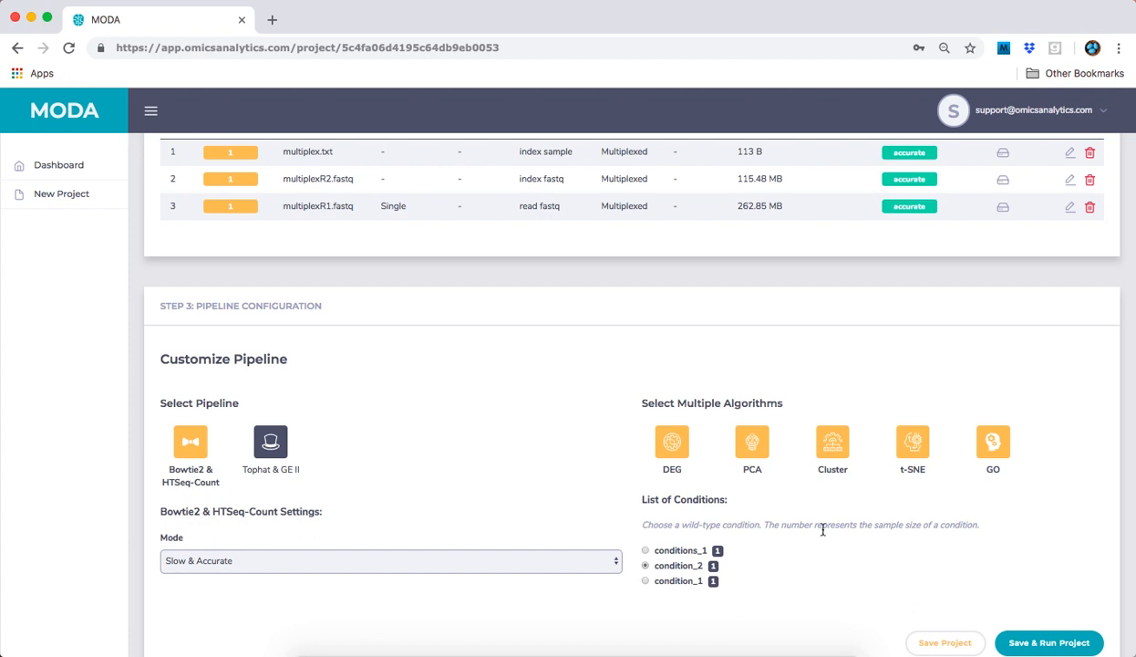
Save and run the project, and refresh the dashboard's job activity list
{"action": "left_click", "coordinate": [1046, 645]}
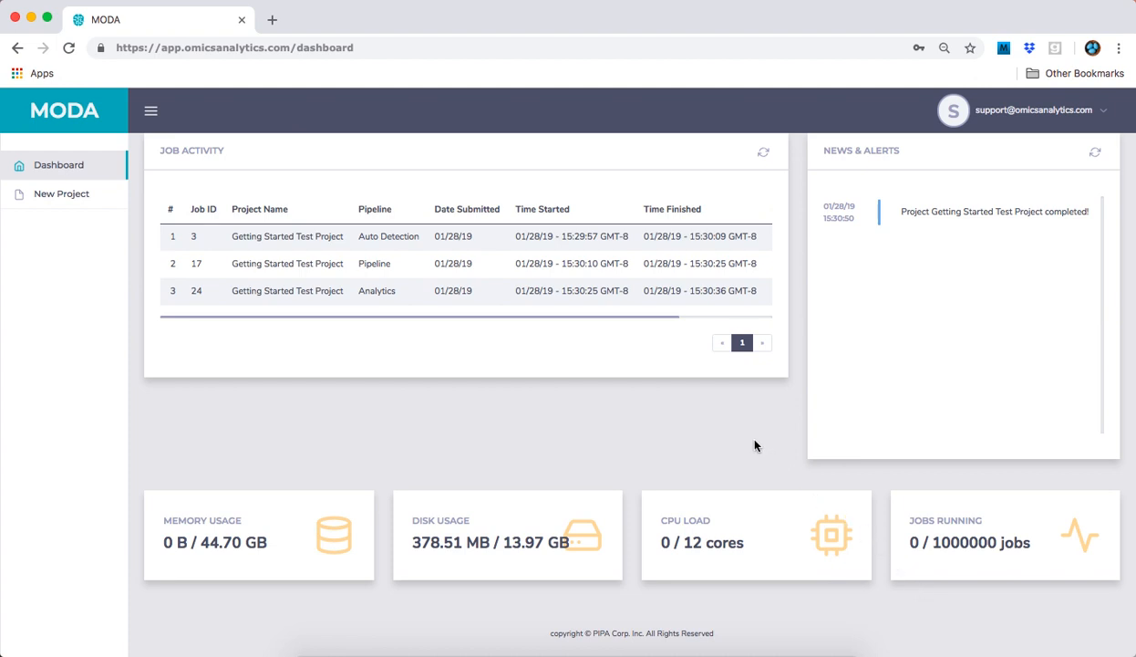
{"action": "scroll", "coordinate": [755, 446], "scroll_direction": "up", "scroll_amount": 1}
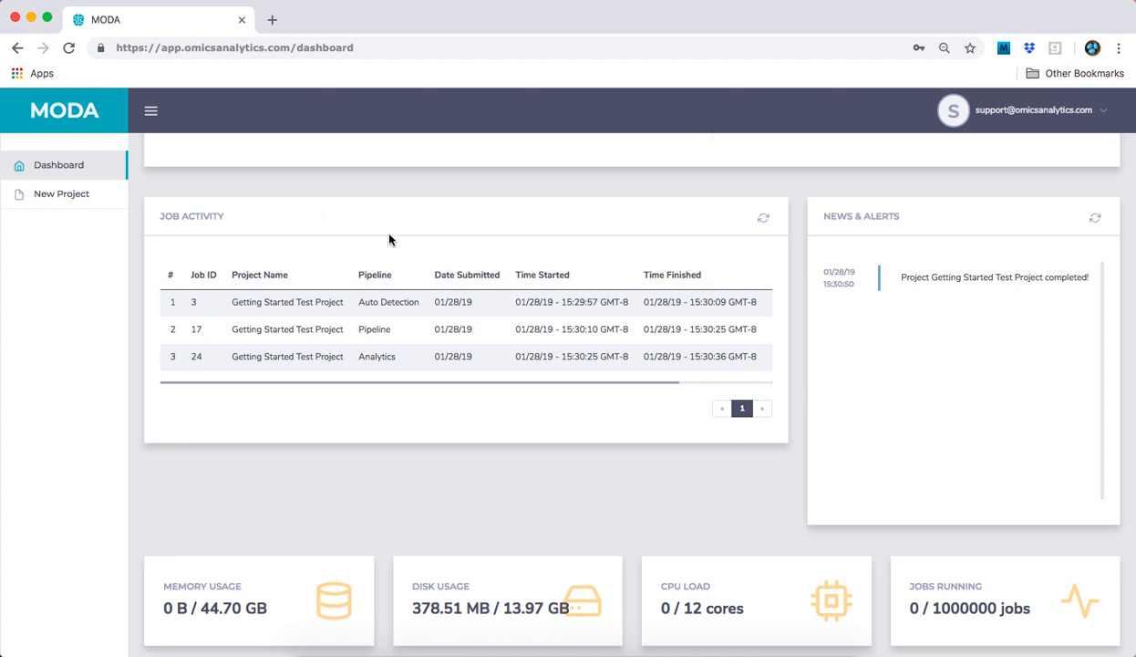
{"action": "left_click", "coordinate": [765, 221]}
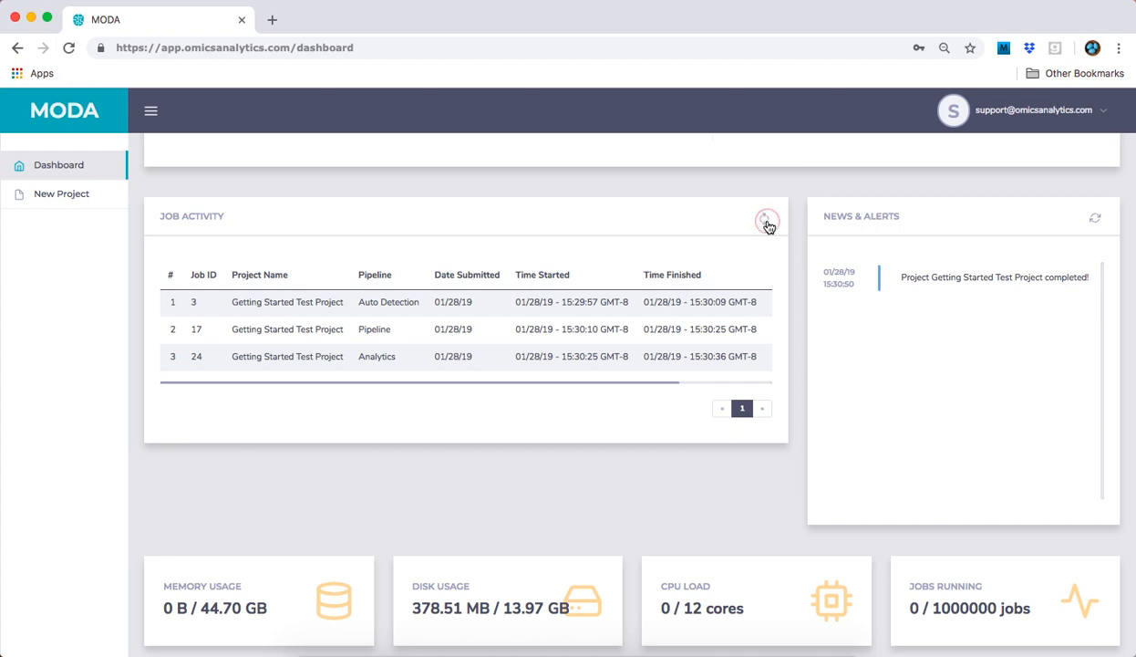